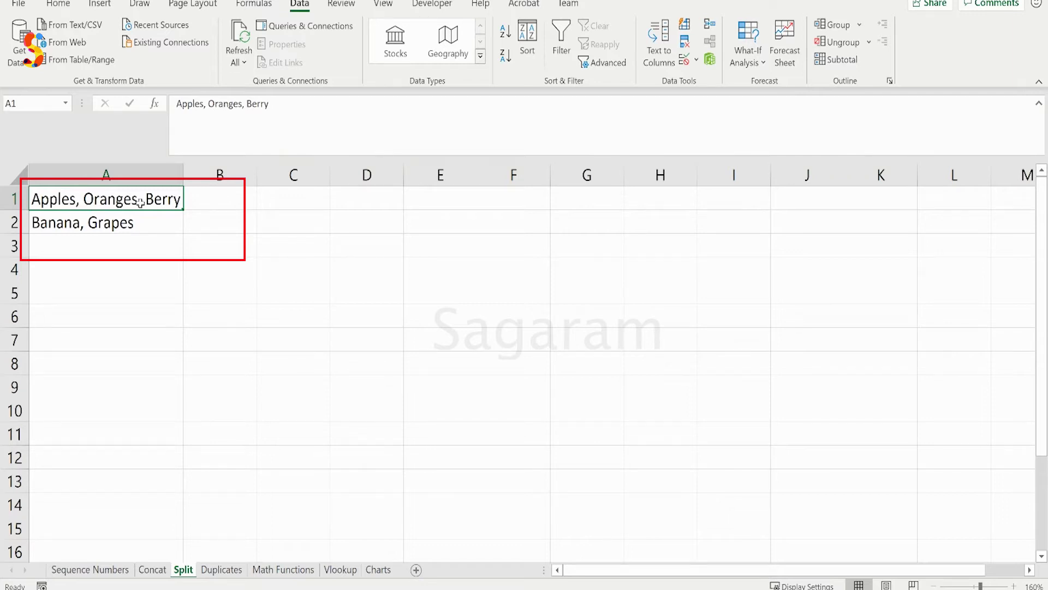
# Check the fruit lists in A2 and A1, then launch Text to Columns for A1
pyautogui.click(116, 221)
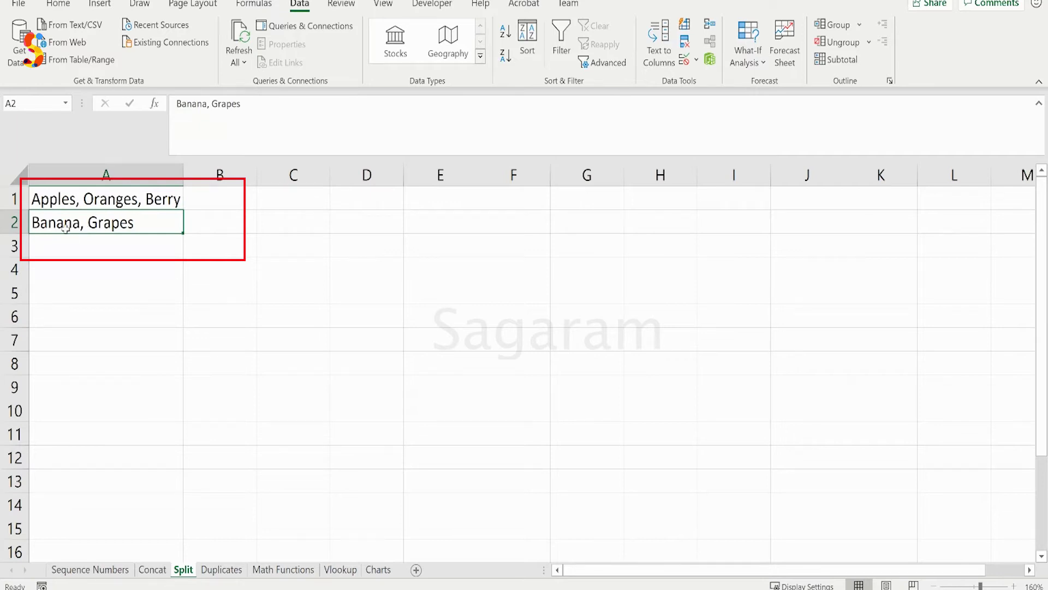
pyautogui.click(108, 200)
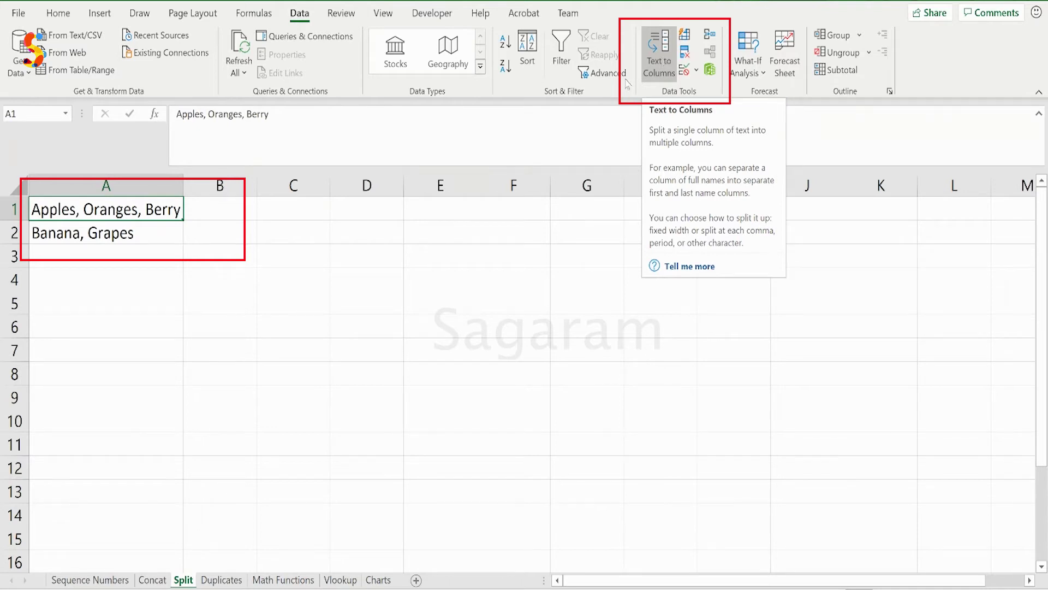
pyautogui.click(660, 63)
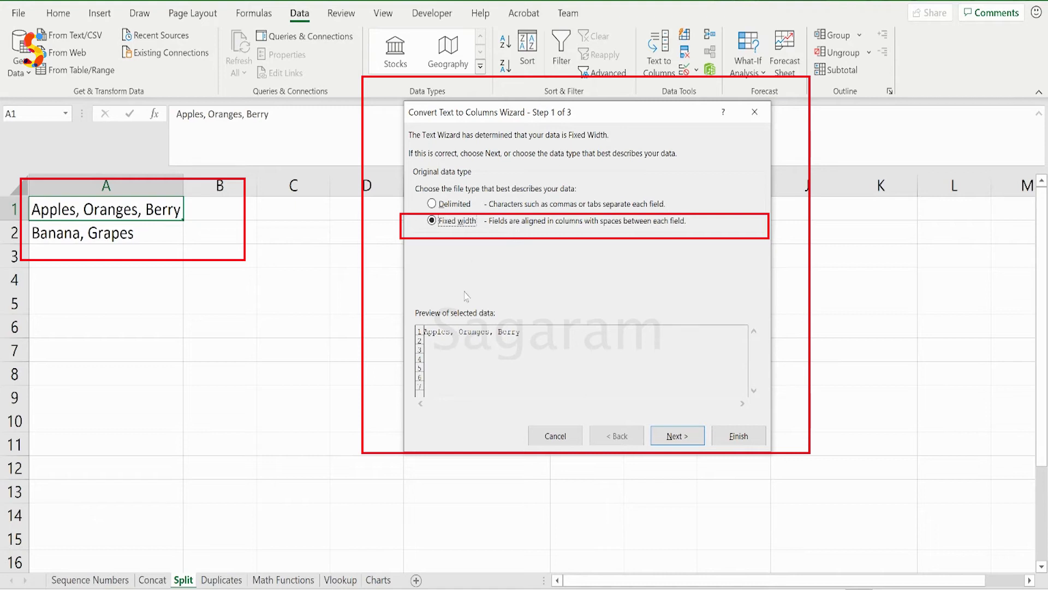
# Split A1 as Delimited on Comma so Apples, Oranges, Berry fill A1:C1
pyautogui.click(447, 208)
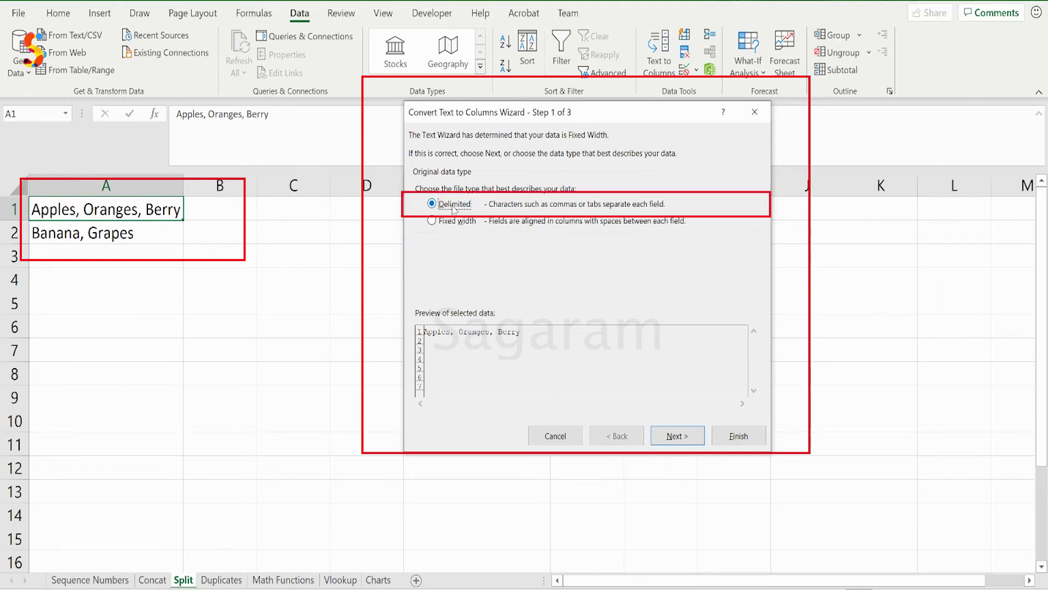
pyautogui.click(701, 429)
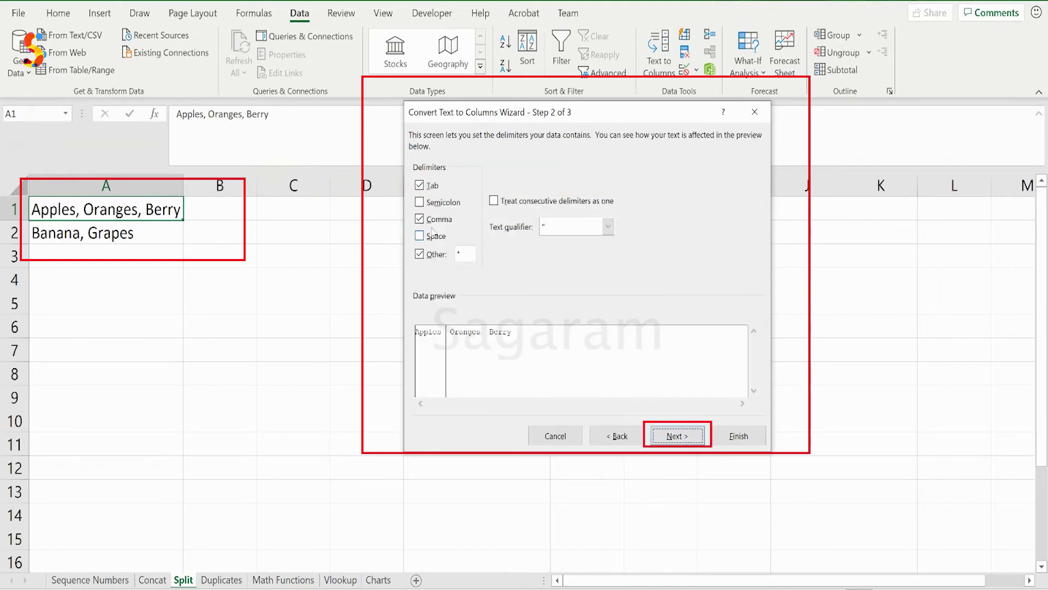
pyautogui.click(419, 219)
pyautogui.click(419, 254)
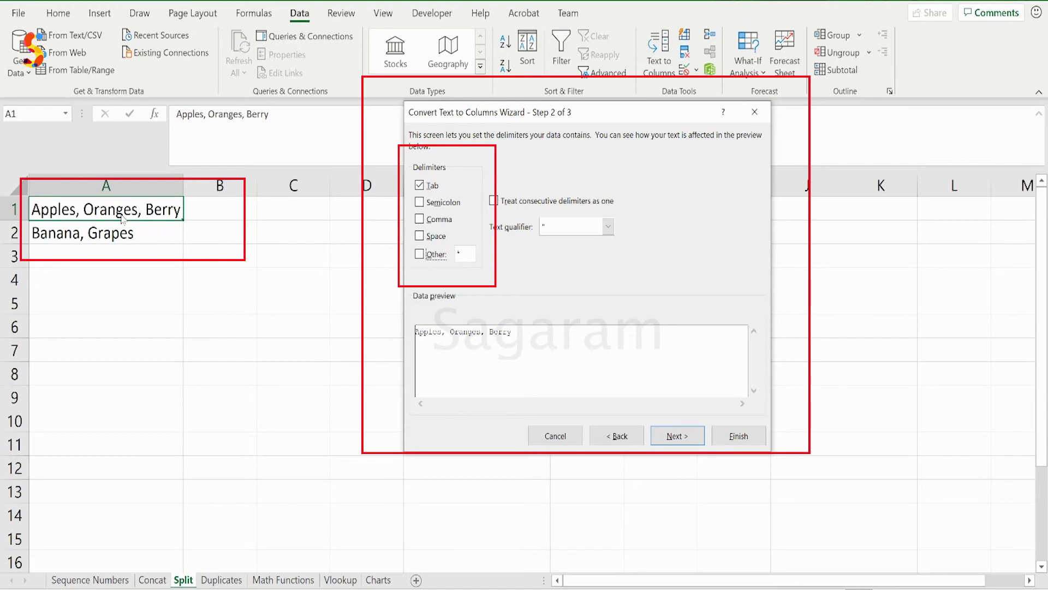
pyautogui.click(419, 254)
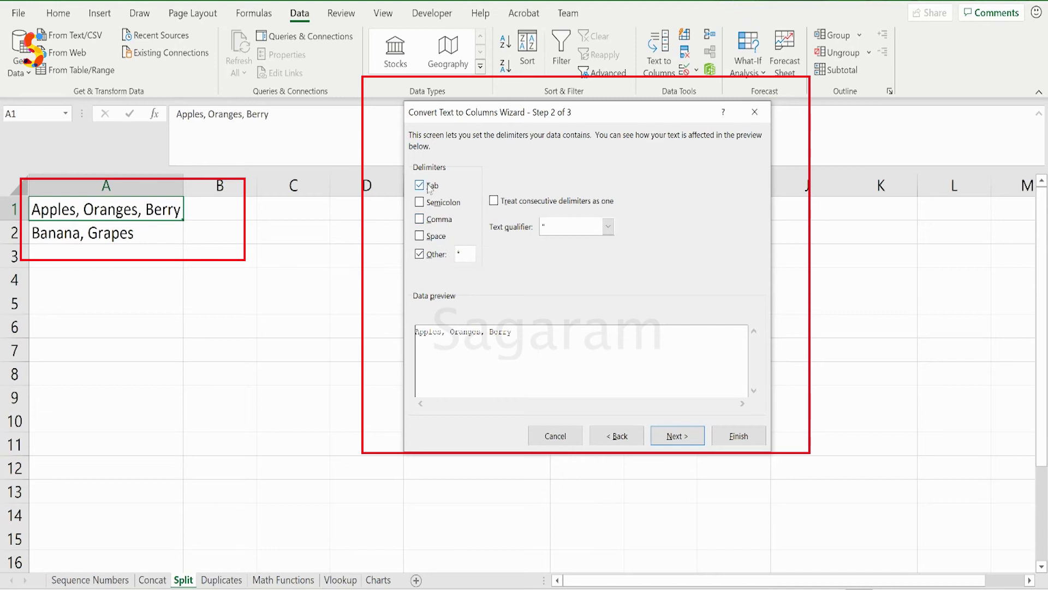
pyautogui.click(419, 219)
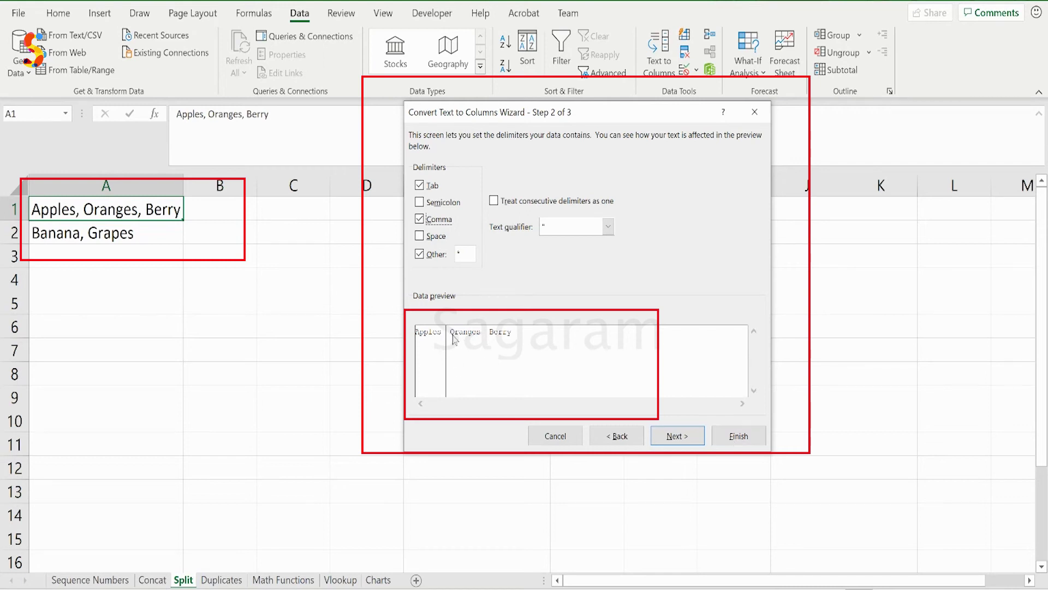
pyautogui.click(688, 436)
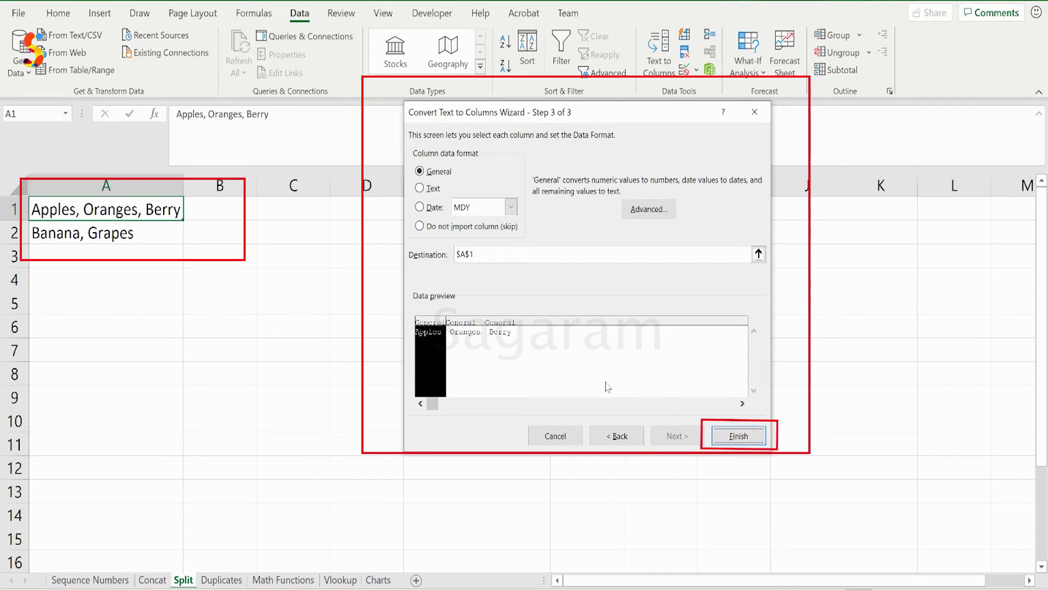
pyautogui.click(737, 435)
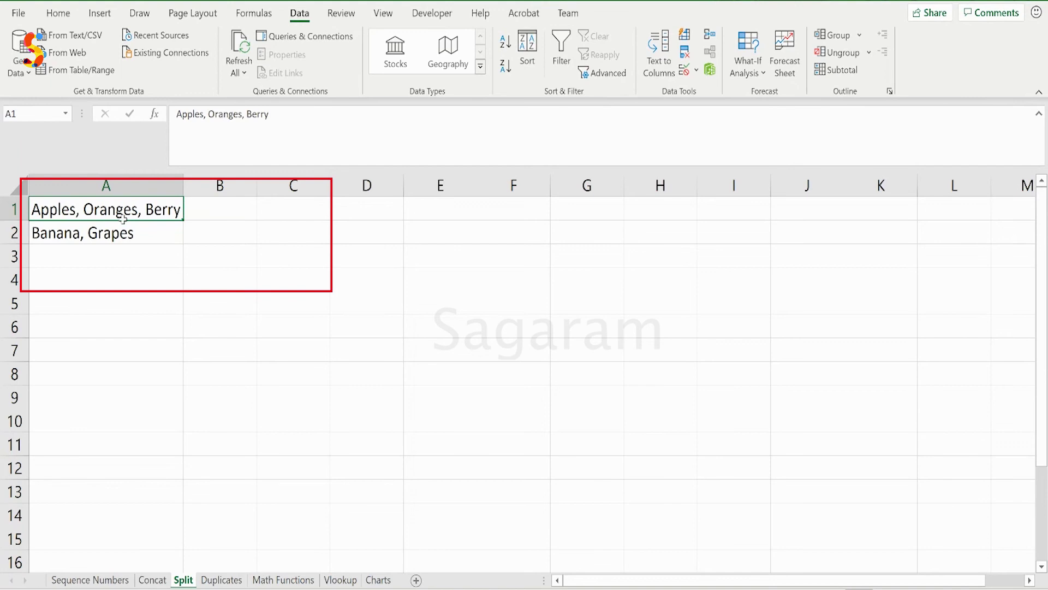
# Run a Delimited Text to Columns on A1:A2, putting Banana in A2 and Grapes in B2
pyautogui.moveTo(123, 208); pyautogui.dragTo(125, 235)
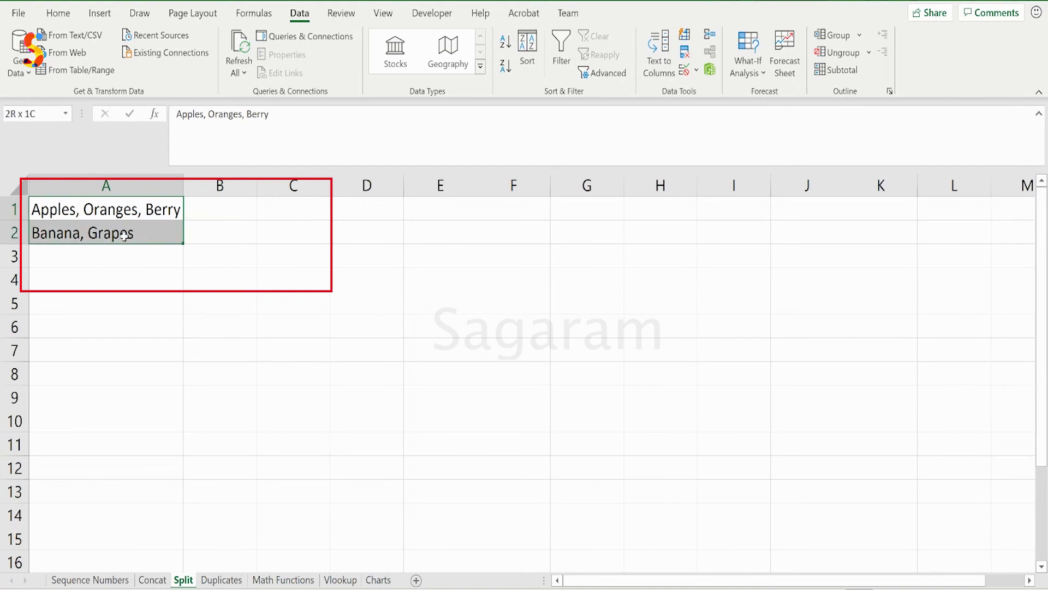
pyautogui.click(658, 55)
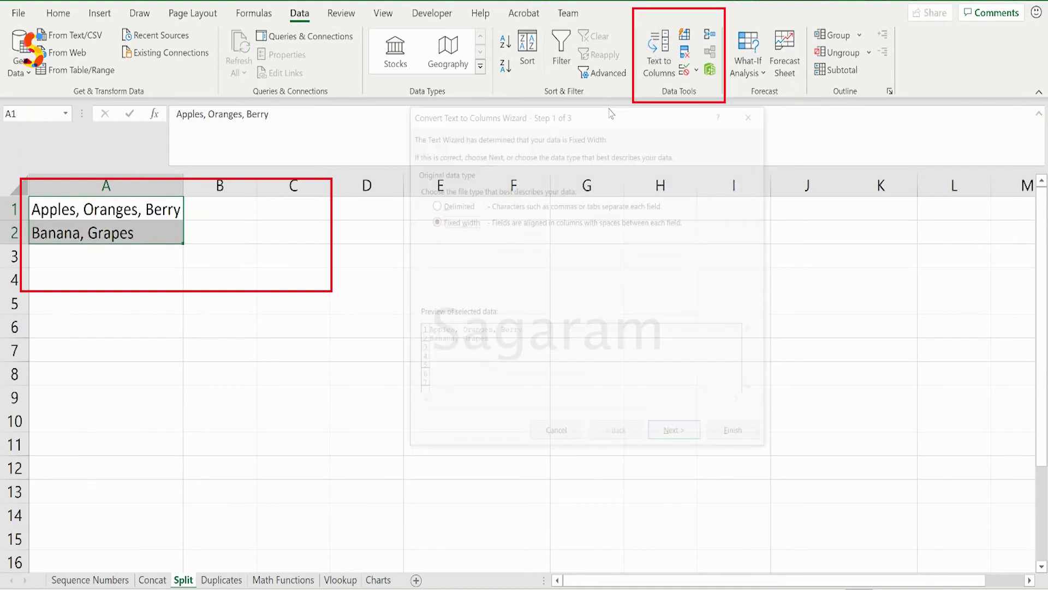
pyautogui.click(452, 204)
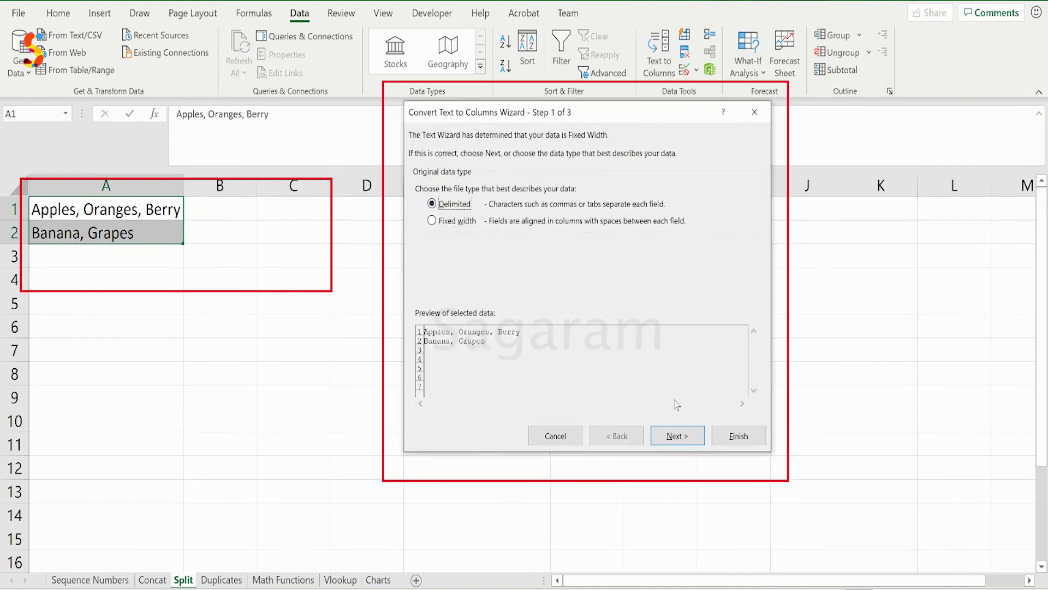
pyautogui.click(681, 440)
pyautogui.click(696, 437)
pyautogui.click(716, 438)
pyautogui.click(87, 236)
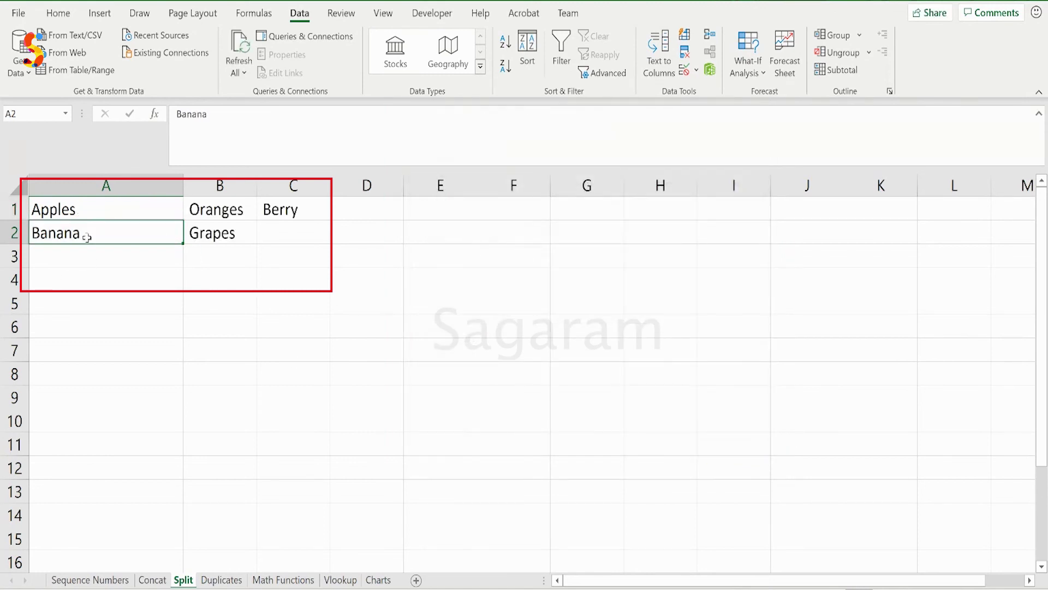
pyautogui.moveTo(77, 209); pyautogui.dragTo(289, 235)
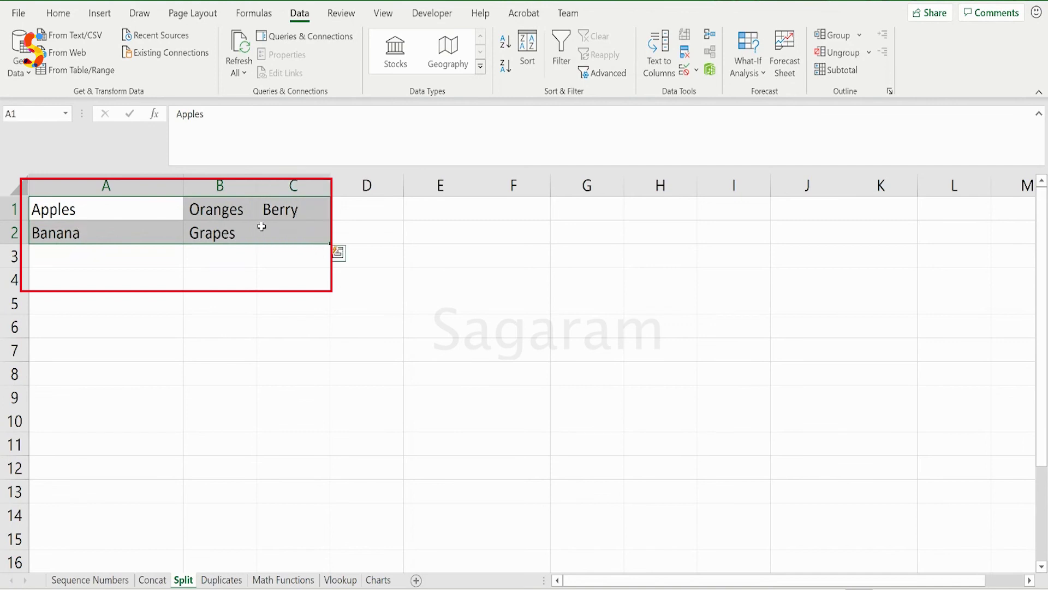
# Inspect the split values Oranges in B1 and Berry in C1
pyautogui.click(367, 208)
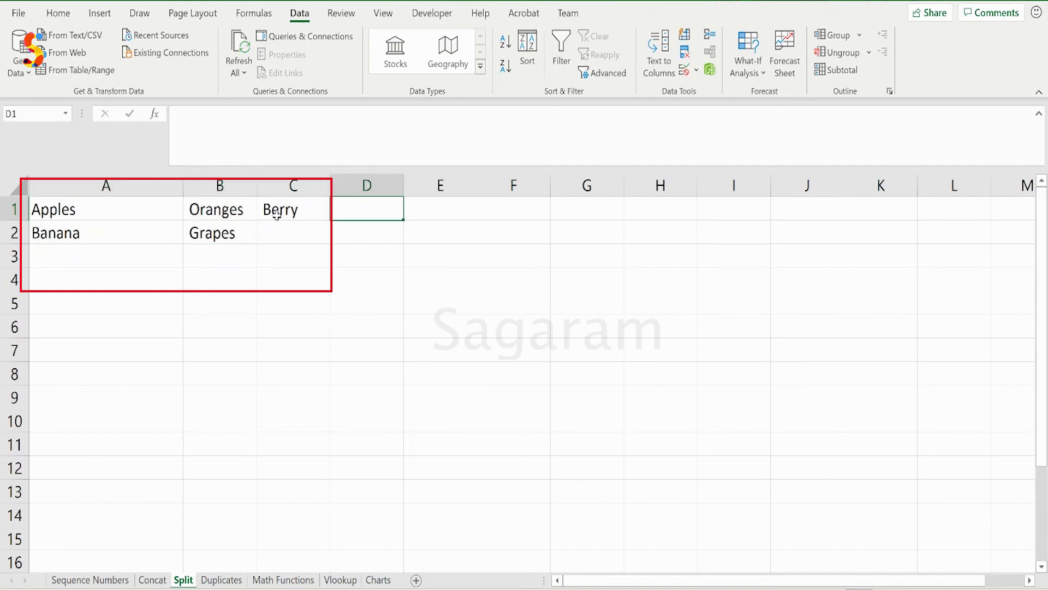
pyautogui.moveTo(366, 207)
pyautogui.mouseDown()
pyautogui.moveTo(573, 207)
pyautogui.moveTo(686, 474)
pyautogui.mouseUp()
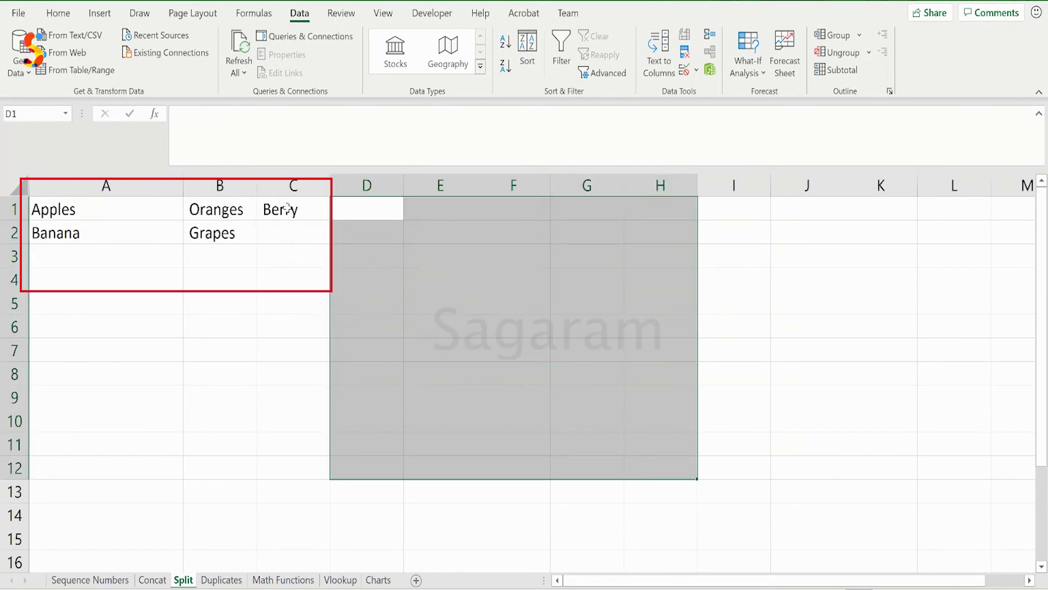
pyautogui.click(203, 209)
pyautogui.click(306, 205)
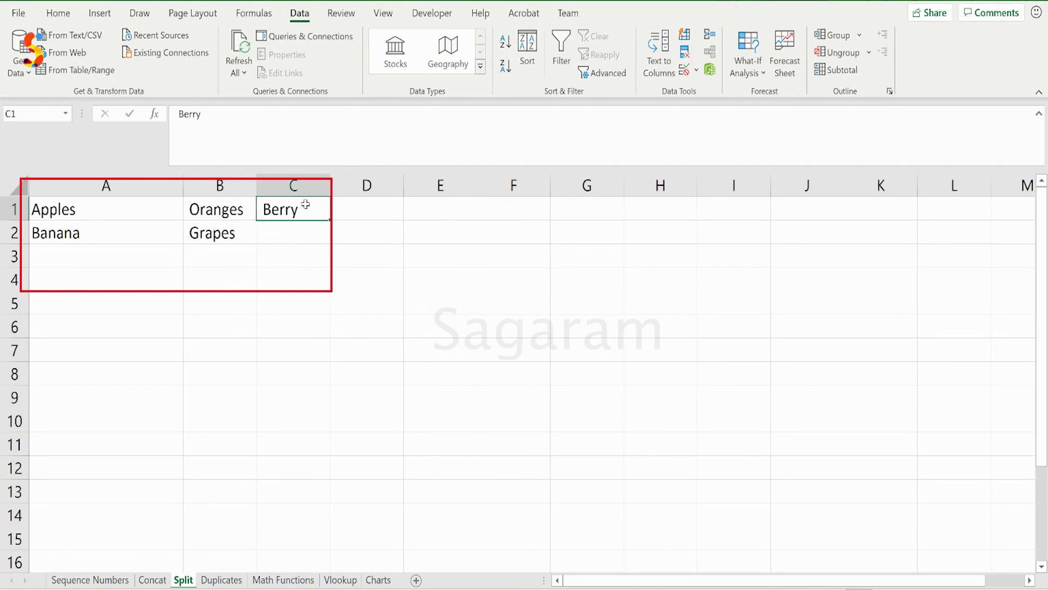
pyautogui.click(204, 215)
# Open and dismiss column D's context menu, reselect A1:B2, then go to the Duplicates sheet
pyautogui.click(355, 186)
pyautogui.rightClick(355, 185)
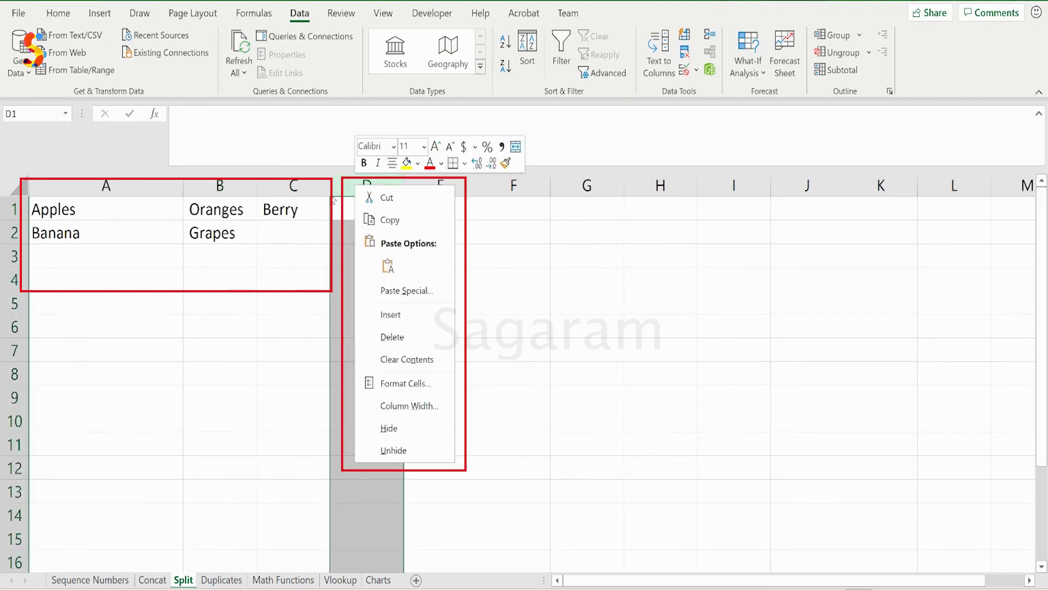
pyautogui.click(202, 203)
pyautogui.click(84, 212)
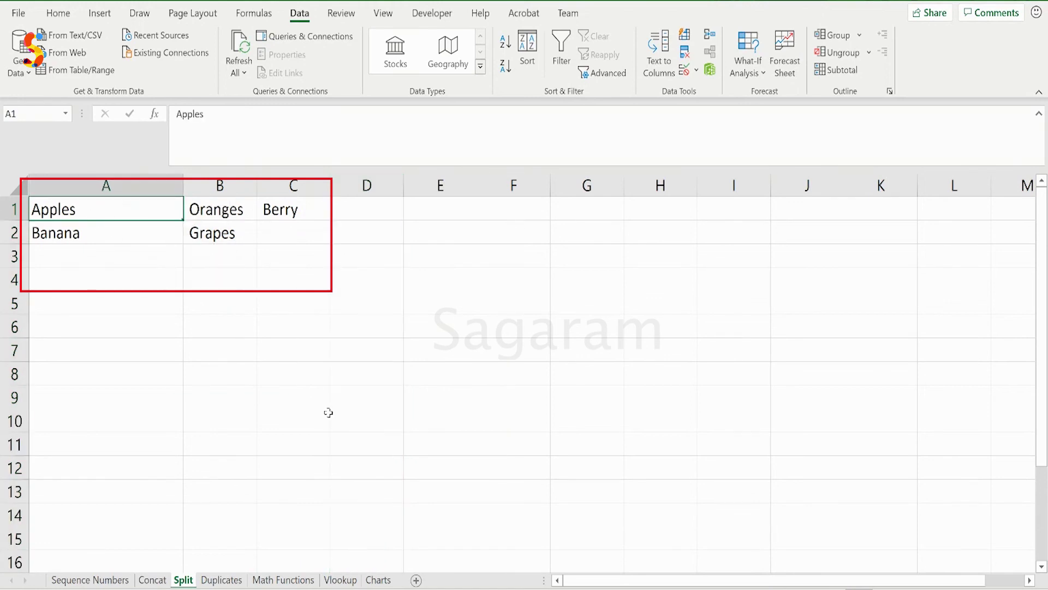
pyautogui.click(145, 236)
pyautogui.moveTo(122, 209); pyautogui.dragTo(265, 238)
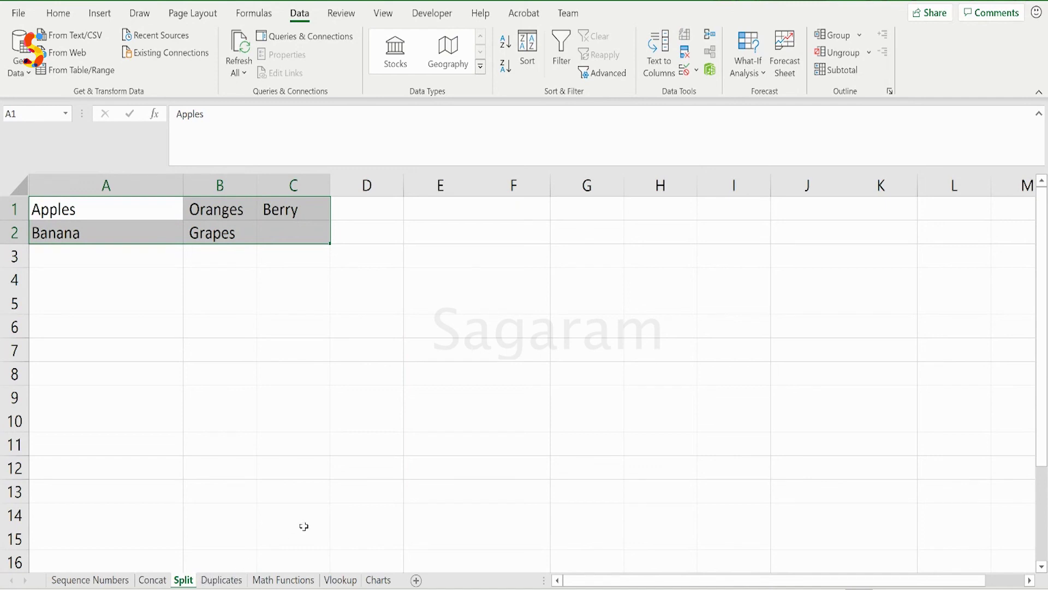
pyautogui.click(234, 582)
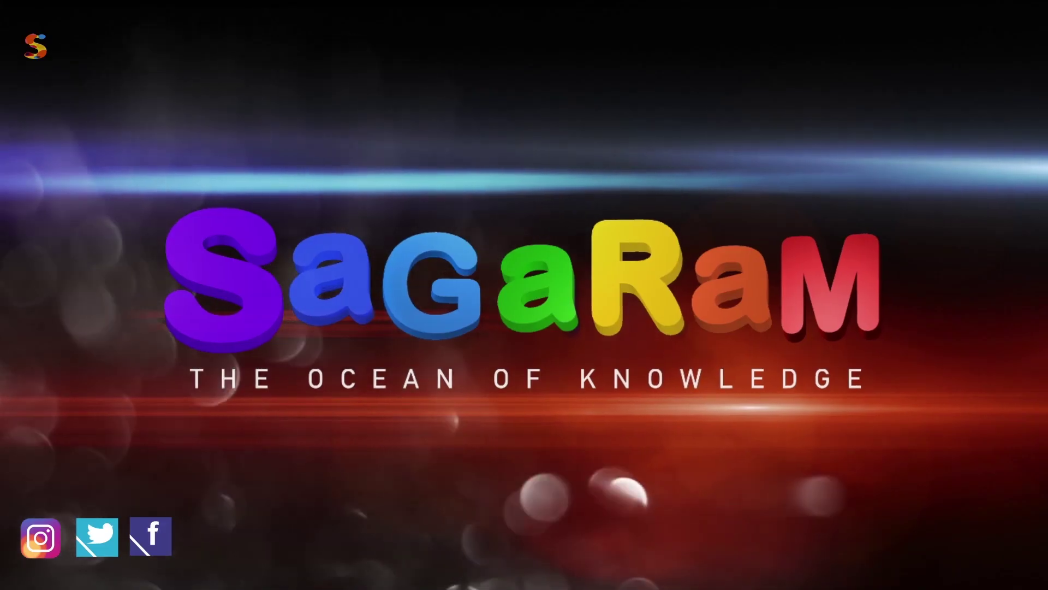